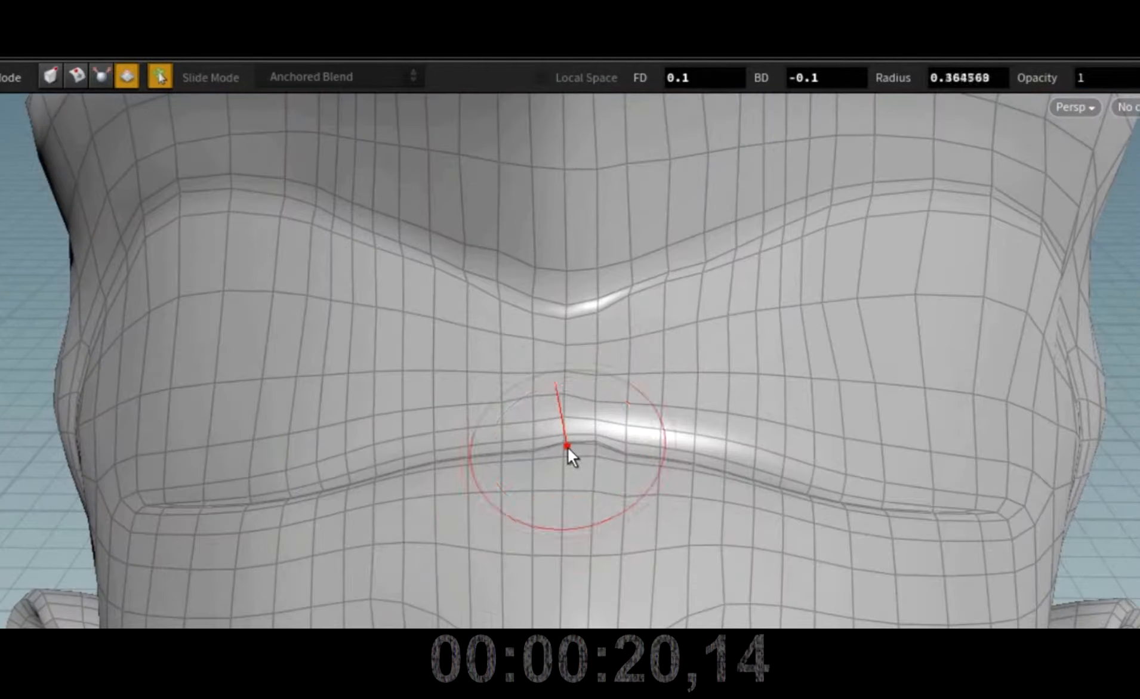
{"action": "scroll", "coordinate": [567, 448], "scroll_direction": "down", "scroll_amount": 5}
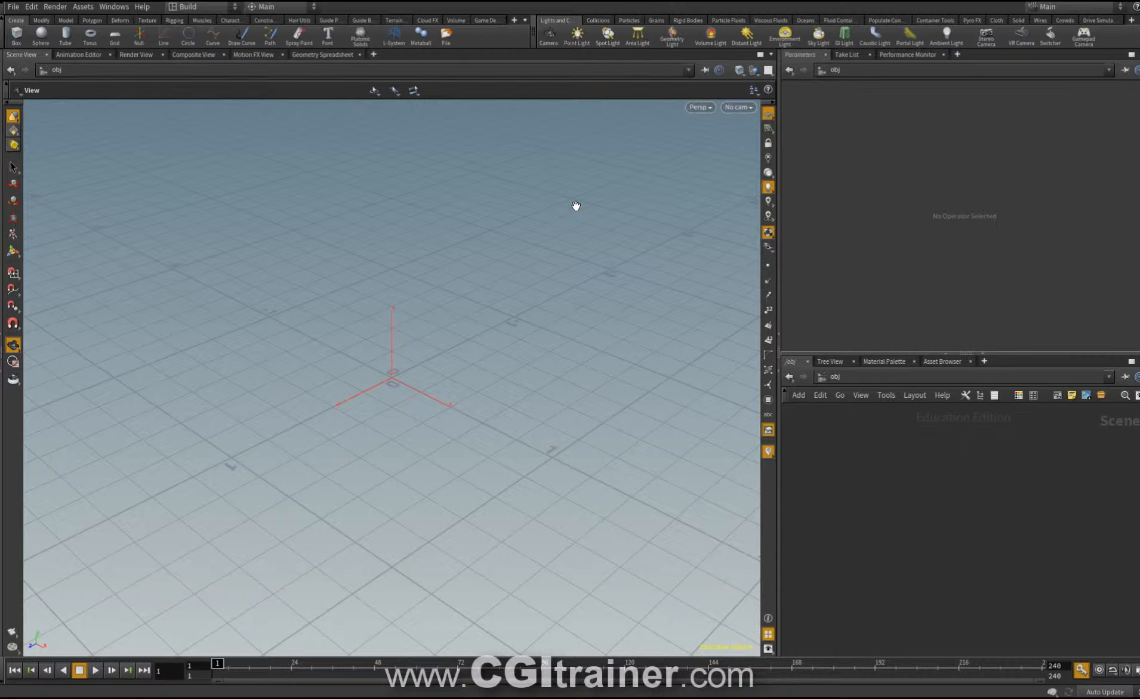
Create a box at the origin and open its transform channels in the Animation Editor
{"action": "left_click", "coordinate": [21, 33]}
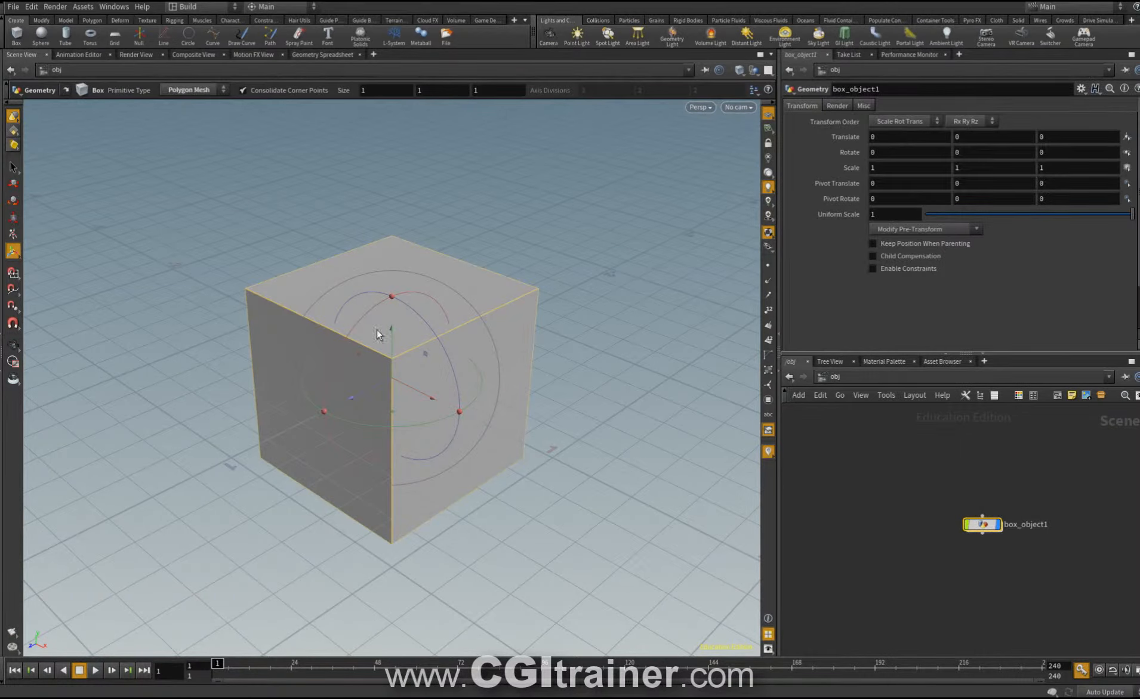
{"action": "left_click", "coordinate": [822, 123], "text": "shift"}
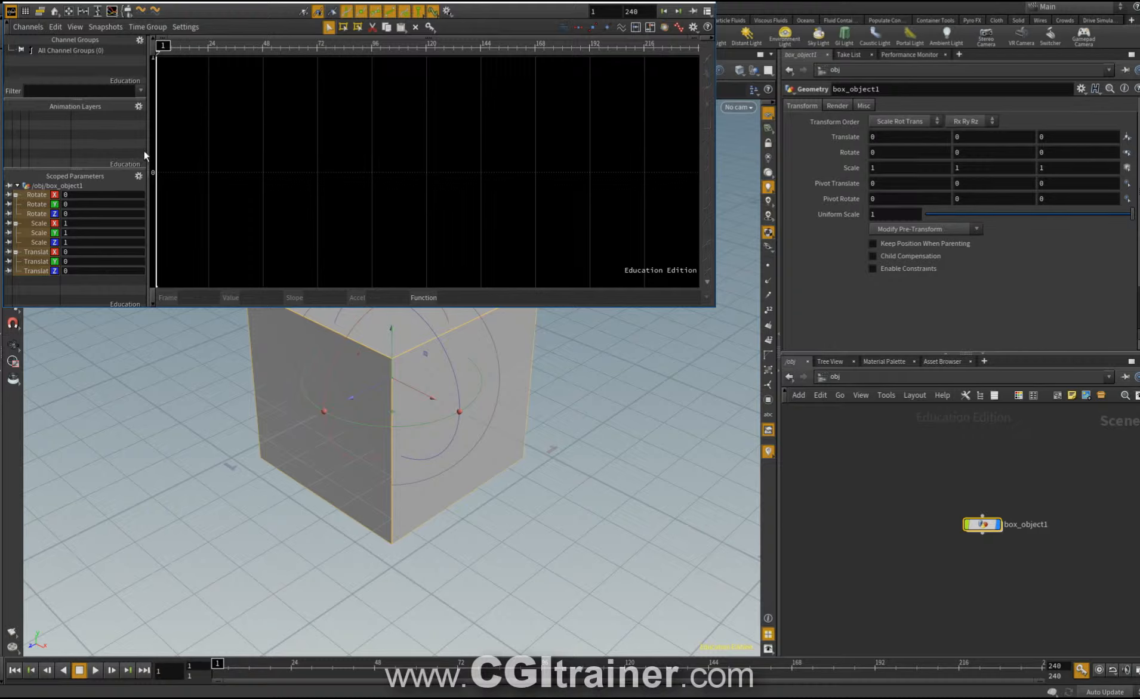
Create a layer mixer from the box's scoped rotate, scale and translate channels
{"action": "left_click", "coordinate": [138, 106]}
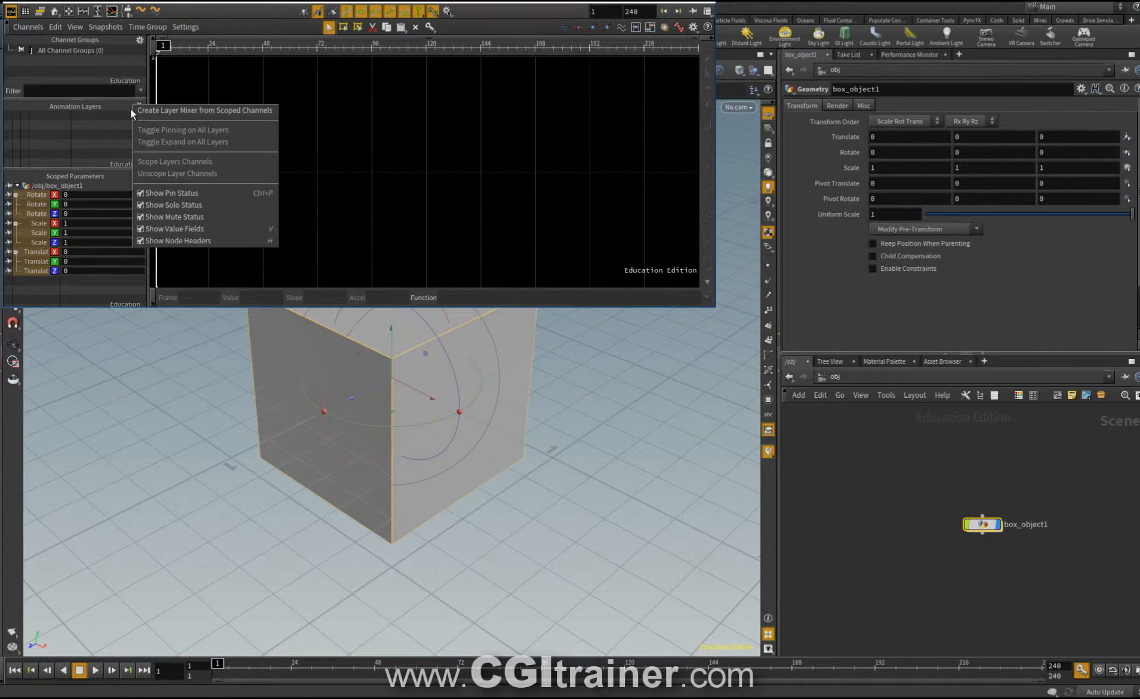
{"action": "left_click", "coordinate": [225, 112]}
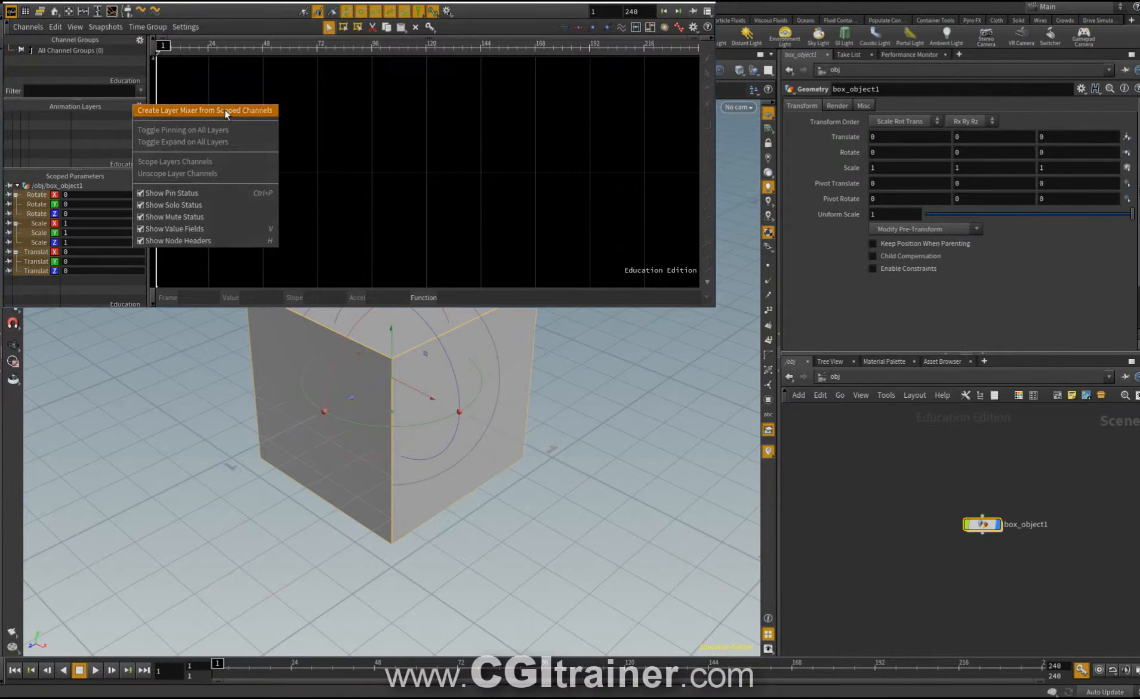
{"action": "left_click", "coordinate": [242, 141]}
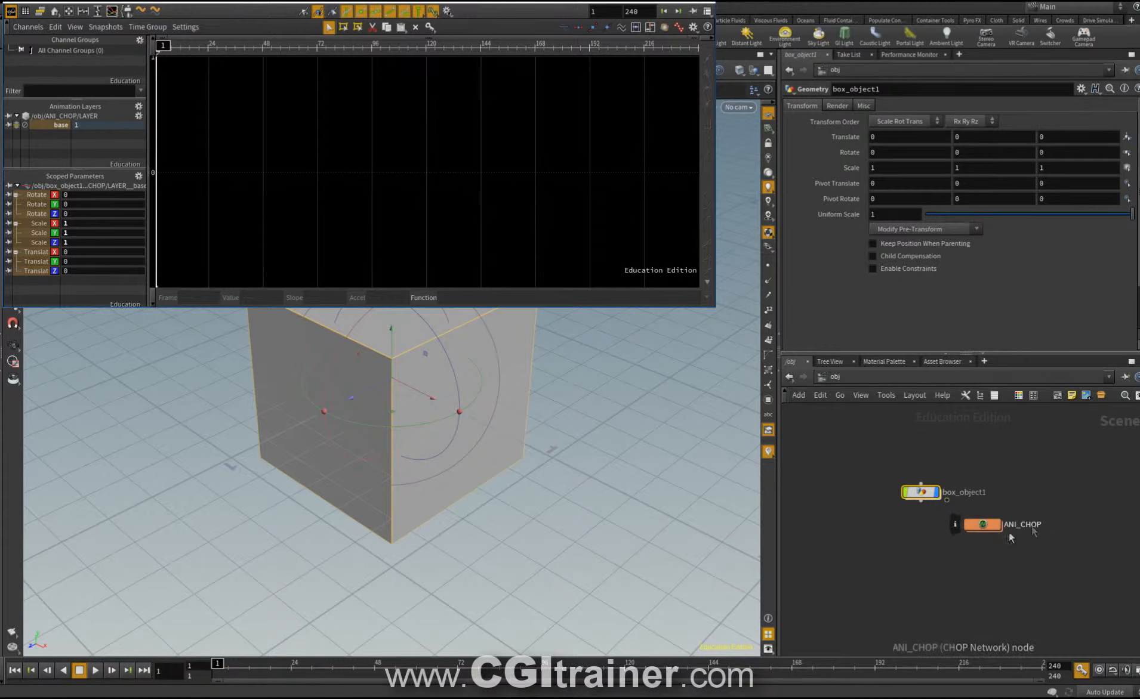
Inspect the ANI_CHOP network, spreading out the LAYER and LAYER__base nodes, and return to the object level
{"action": "double_click", "coordinate": [982, 525]}
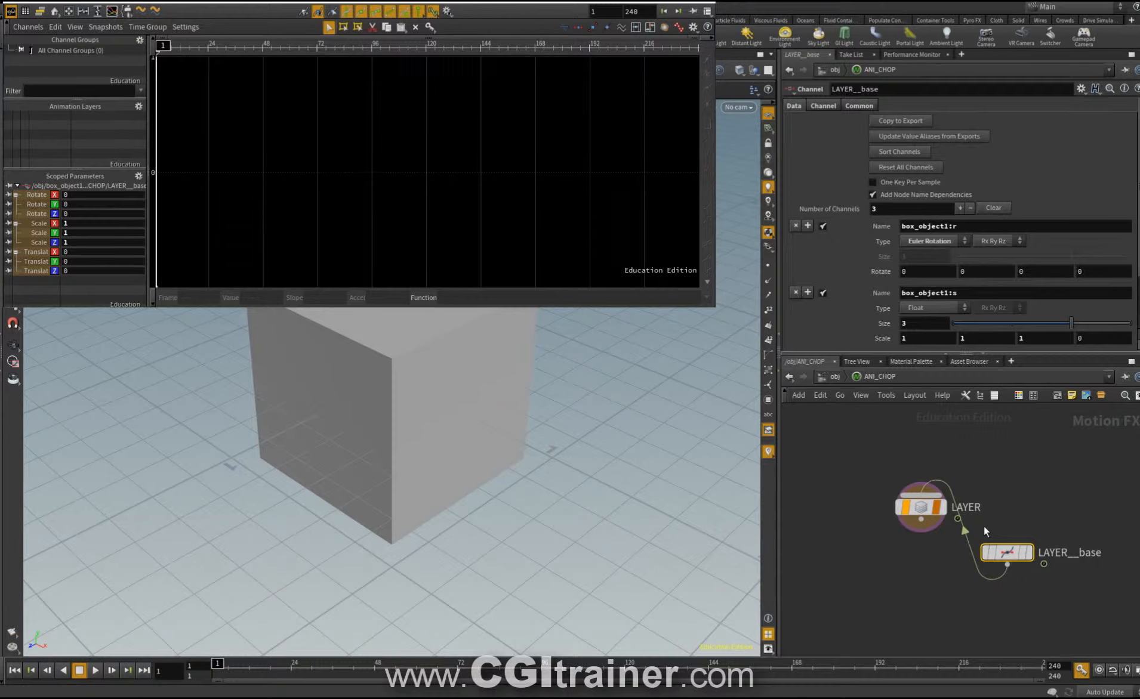
{"action": "mouse_move", "coordinate": [924, 512]}
{"action": "left_click_drag", "start_coordinate": [925, 512], "coordinate": [886, 536]}
{"action": "left_click_drag", "start_coordinate": [1022, 554], "coordinate": [989, 484]}
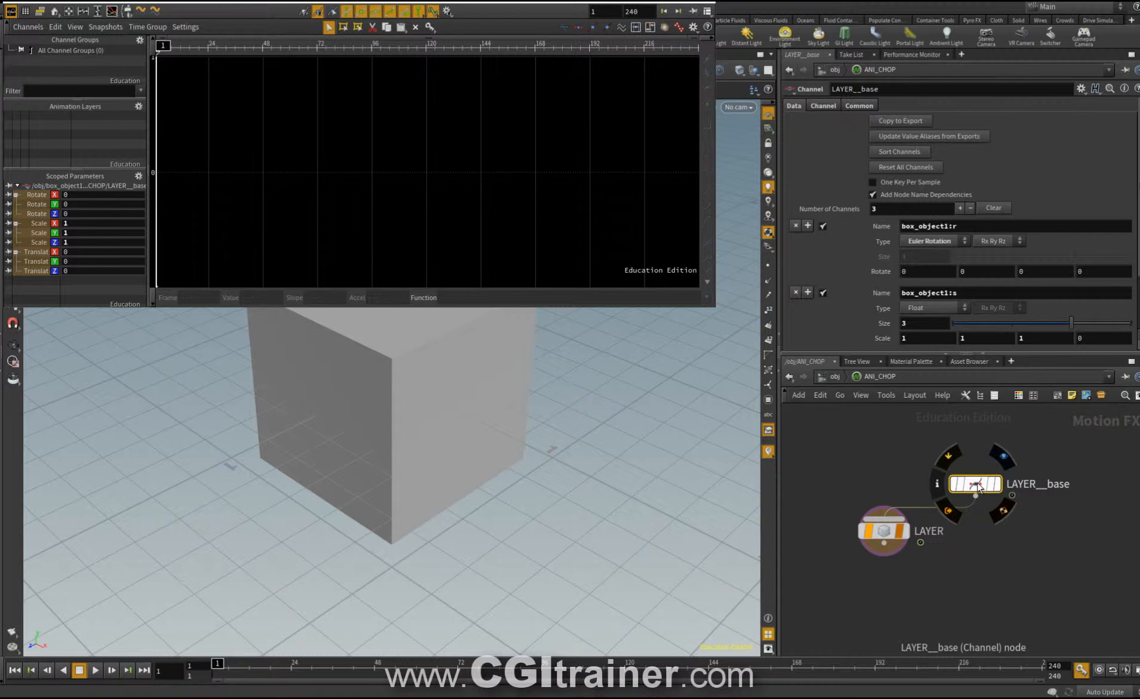
{"action": "key", "text": "u"}
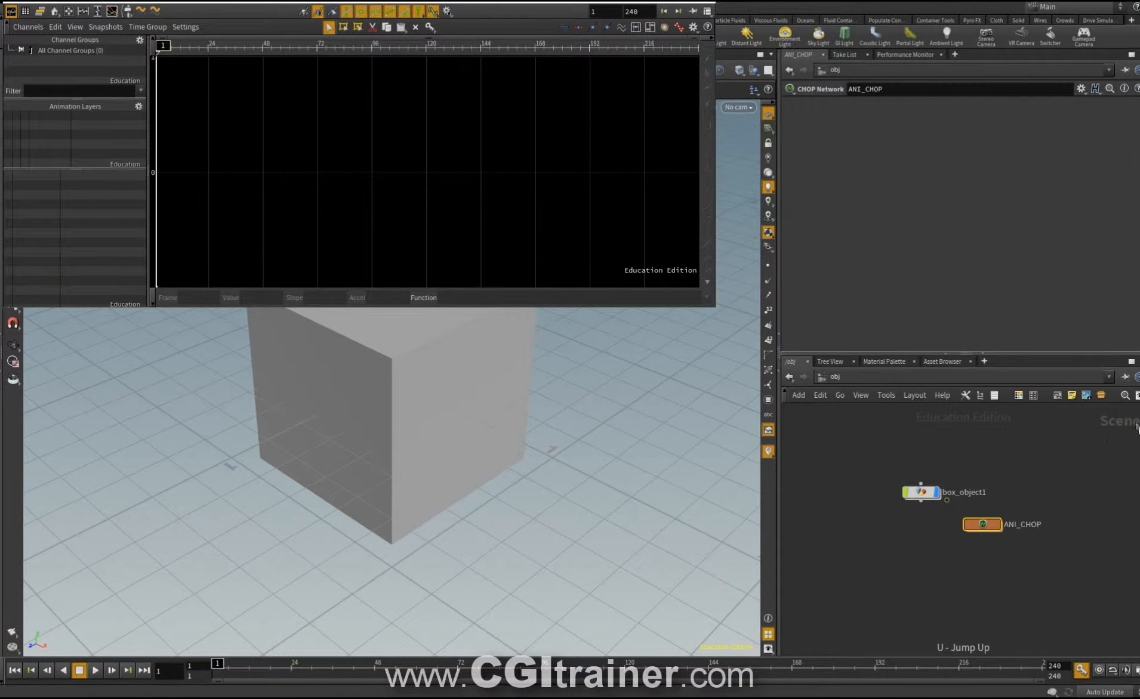
Select the box object and add a new animation layer above base in its layer mixer
{"action": "left_click", "coordinate": [920, 492]}
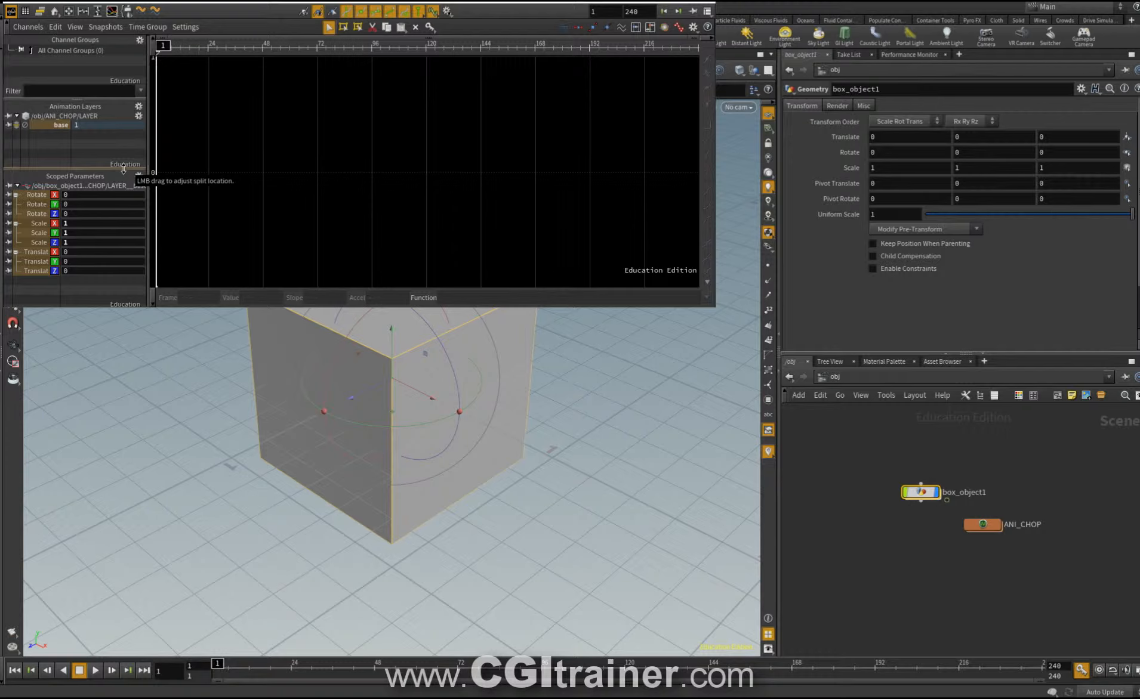
{"action": "left_click", "coordinate": [139, 116]}
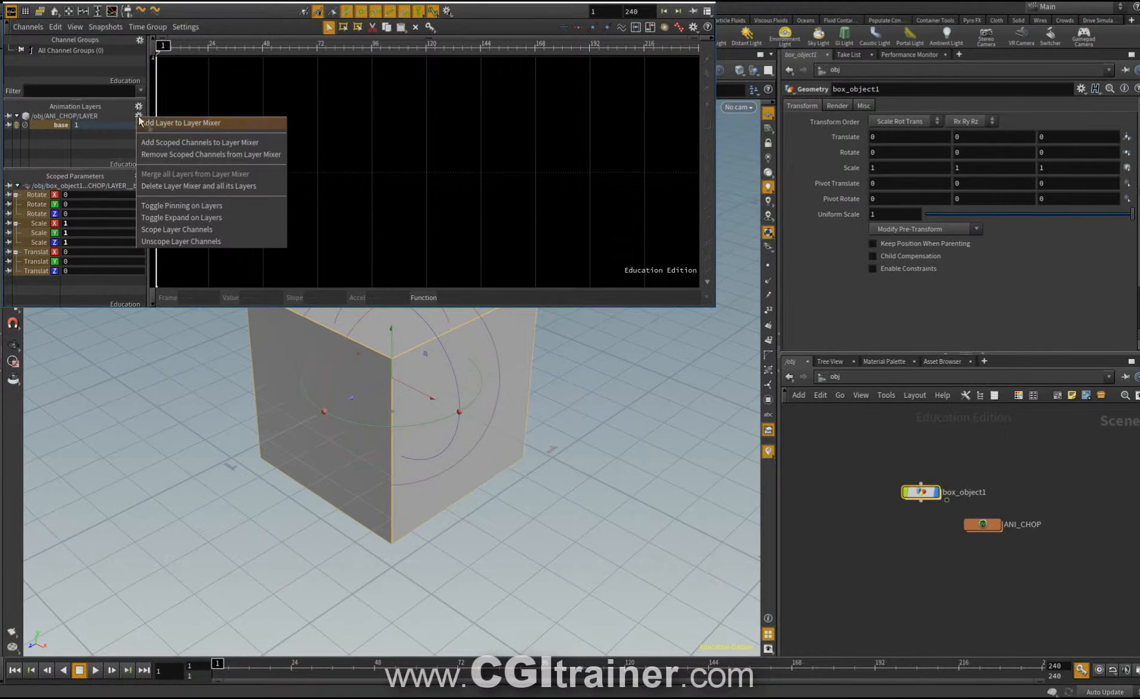
{"action": "left_click", "coordinate": [176, 123]}
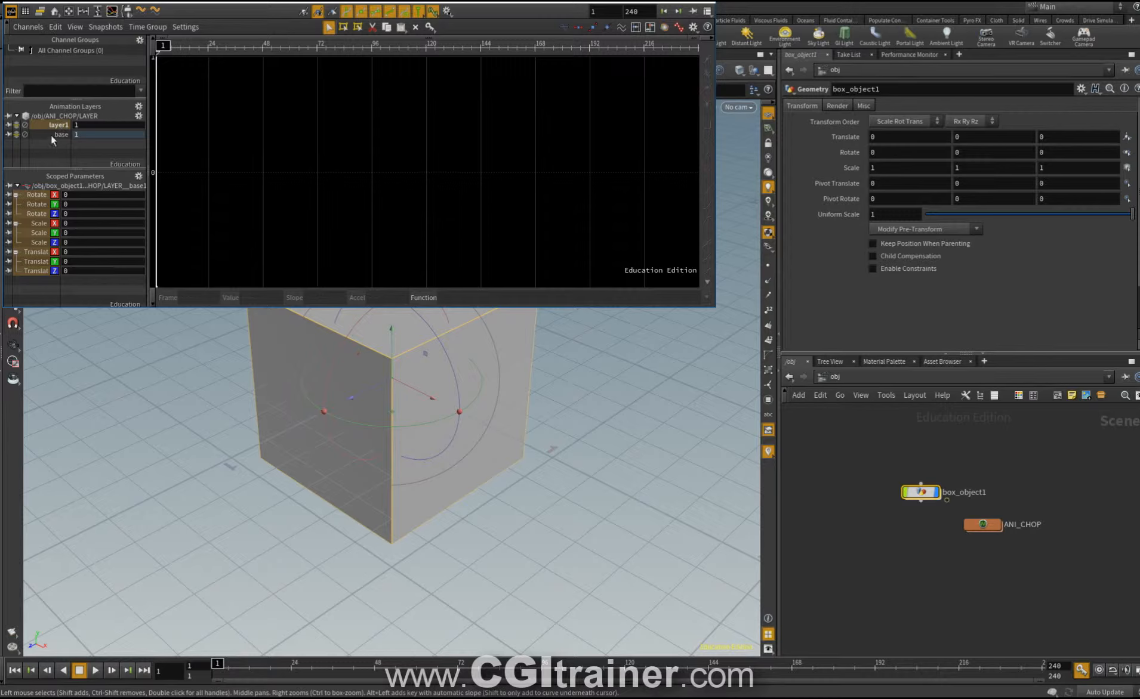
Move the box along X to about -3.76 on layer1 and keyframe its translation at frame 1
{"action": "left_click_drag", "start_coordinate": [433, 398], "coordinate": [149, 224]}
{"action": "scroll", "coordinate": [274, 447], "scroll_direction": "down", "scroll_amount": 10}
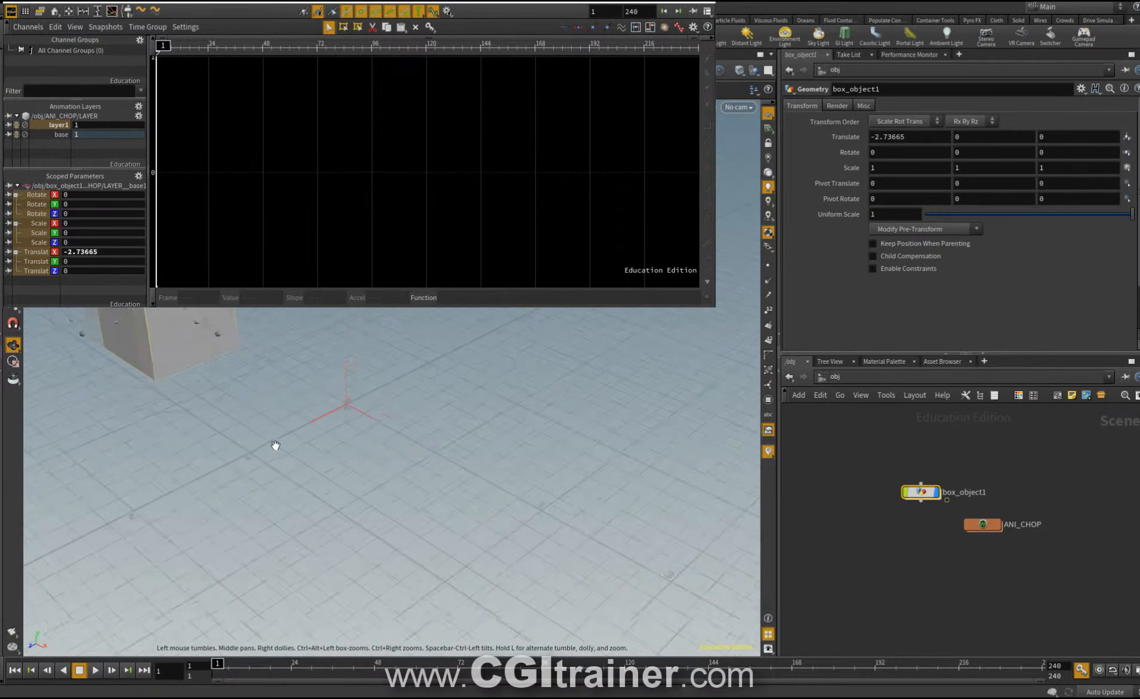
{"action": "left_click_drag", "start_coordinate": [247, 408], "coordinate": [216, 379]}
{"action": "key", "text": "k"}
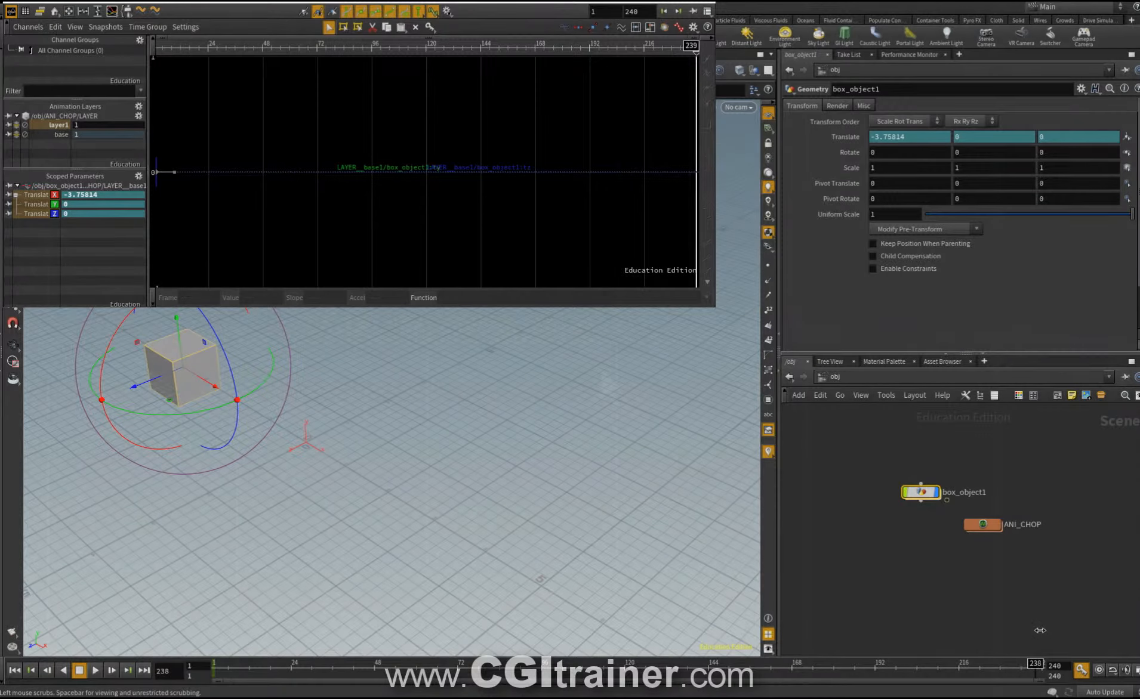
Keyframe the box at about 6.35 on X at frame 240 and fit the animation curve in the graph
{"action": "left_click_drag", "start_coordinate": [1040, 630], "coordinate": [1048, 630]}
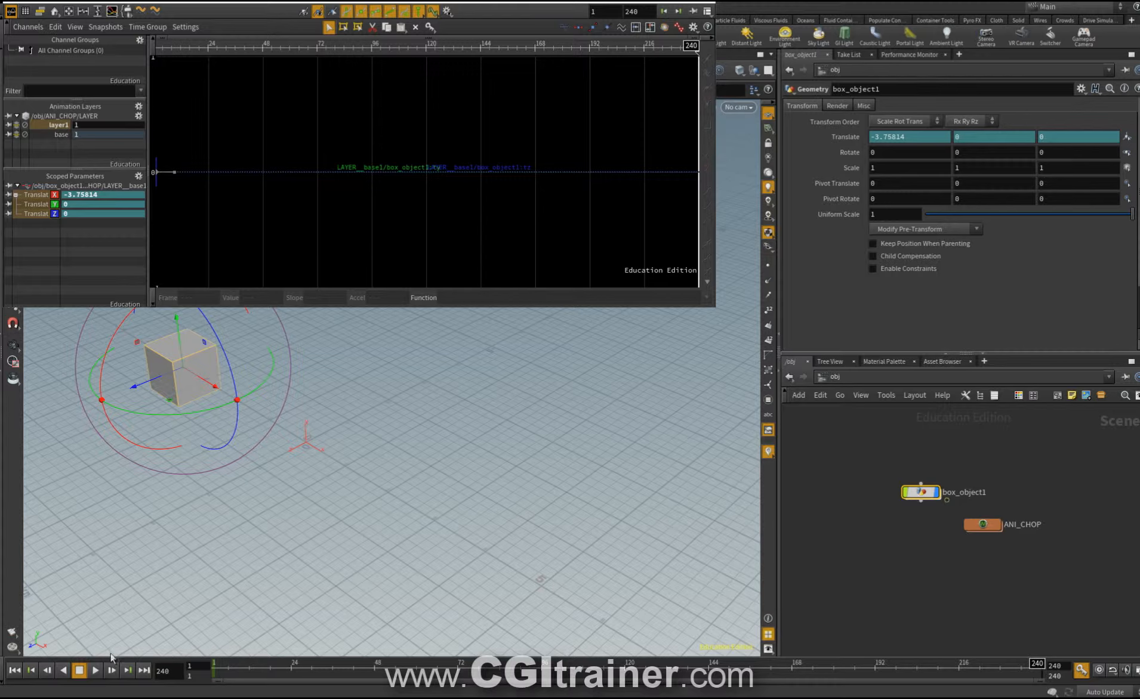
{"action": "left_click_drag", "start_coordinate": [215, 386], "coordinate": [701, 545]}
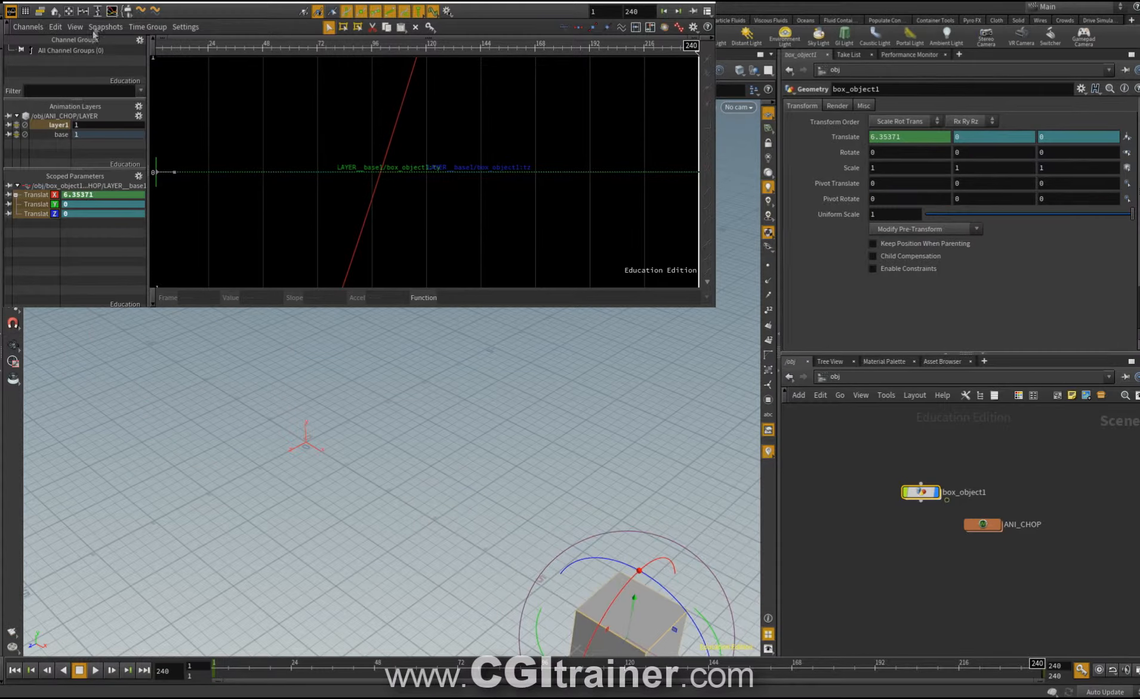
{"action": "left_click", "coordinate": [98, 11]}
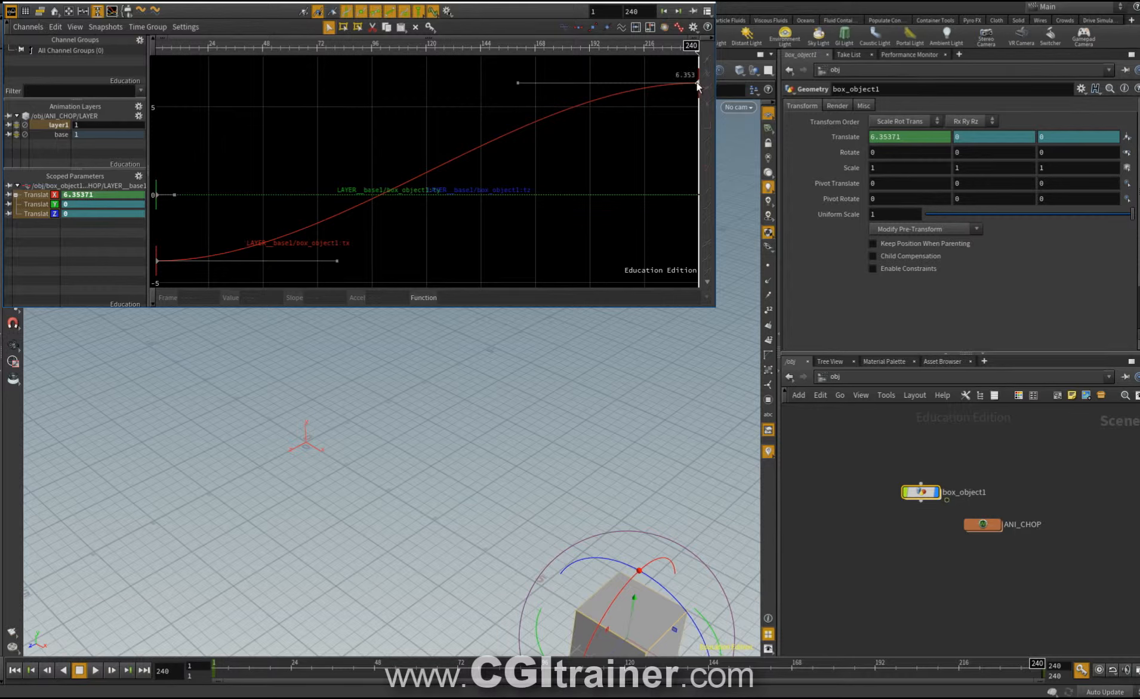
Play back the box's motion and compare the channels of the base layer with those of layer1
{"action": "left_click", "coordinate": [96, 671]}
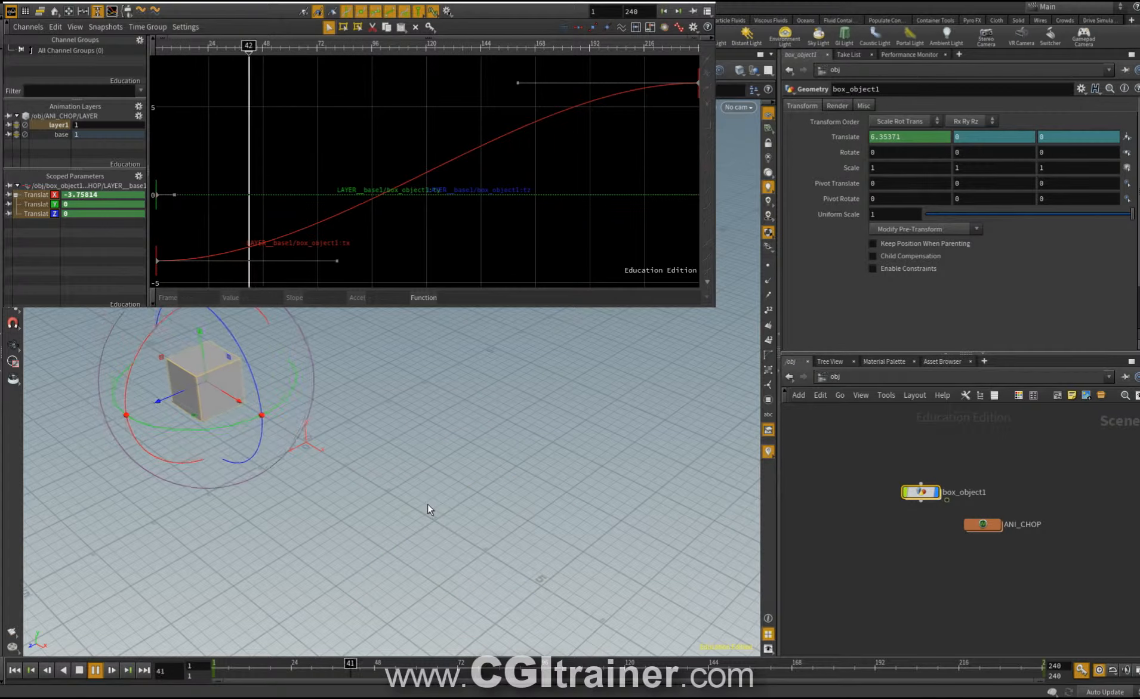
{"action": "left_click", "coordinate": [50, 136]}
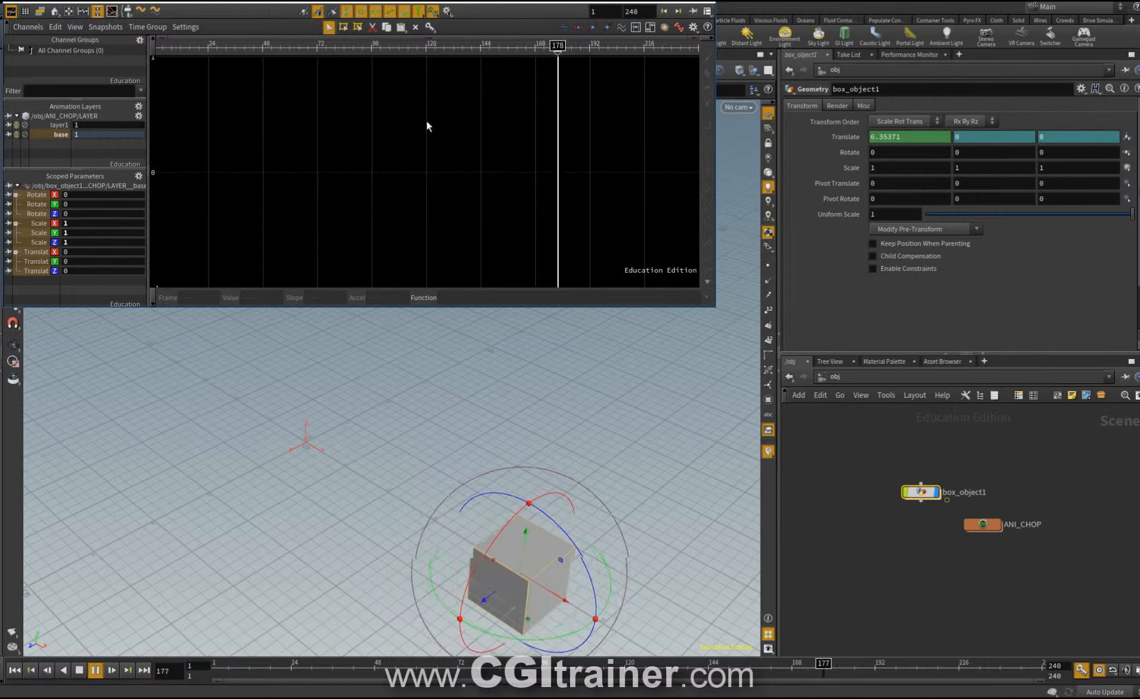
{"action": "left_click", "coordinate": [57, 125]}
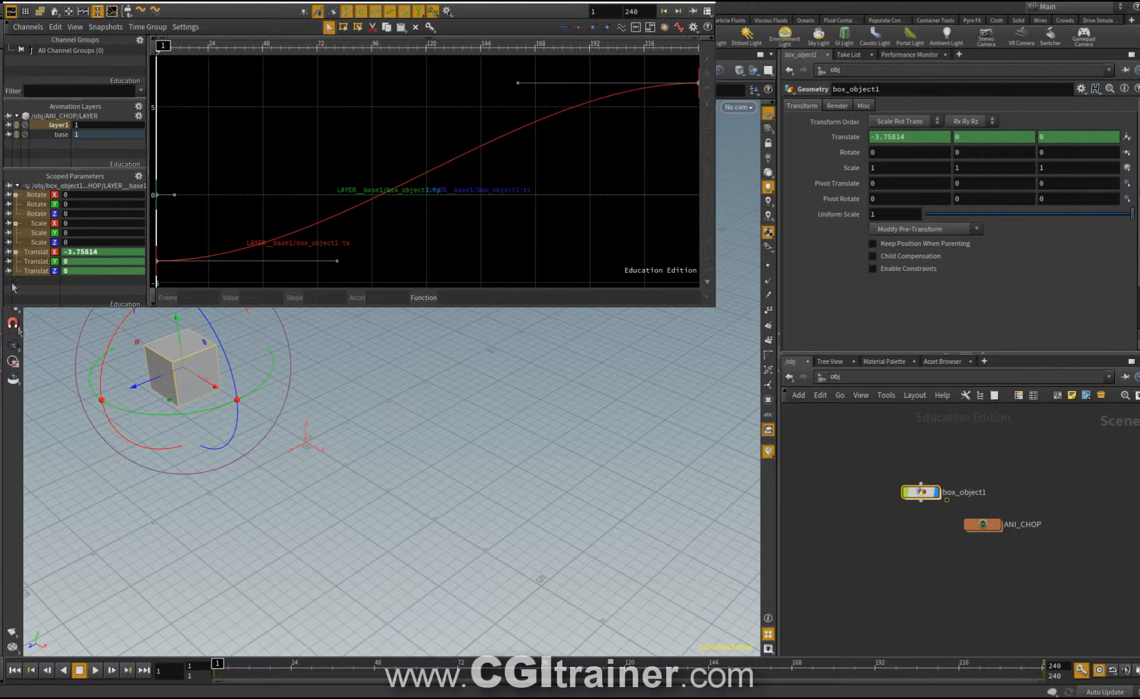
Add a second layer to the layer mixer and apply a Wave Motion FX effect to its Translate Y channel
{"action": "left_click", "coordinate": [139, 117]}
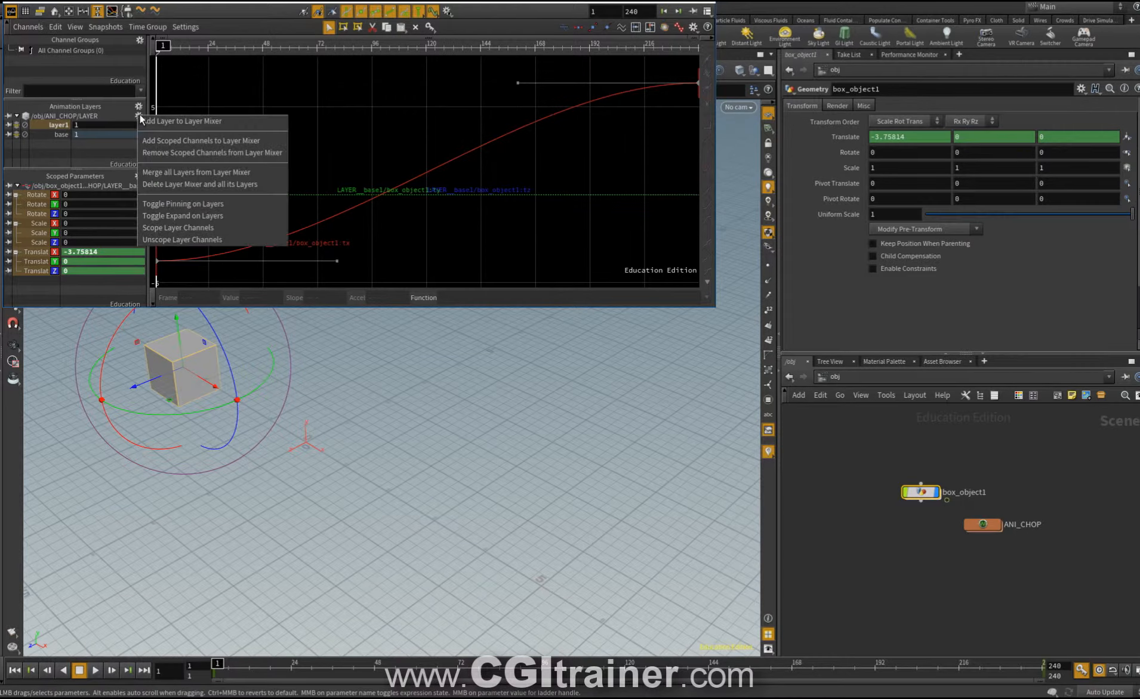
{"action": "left_click", "coordinate": [194, 122]}
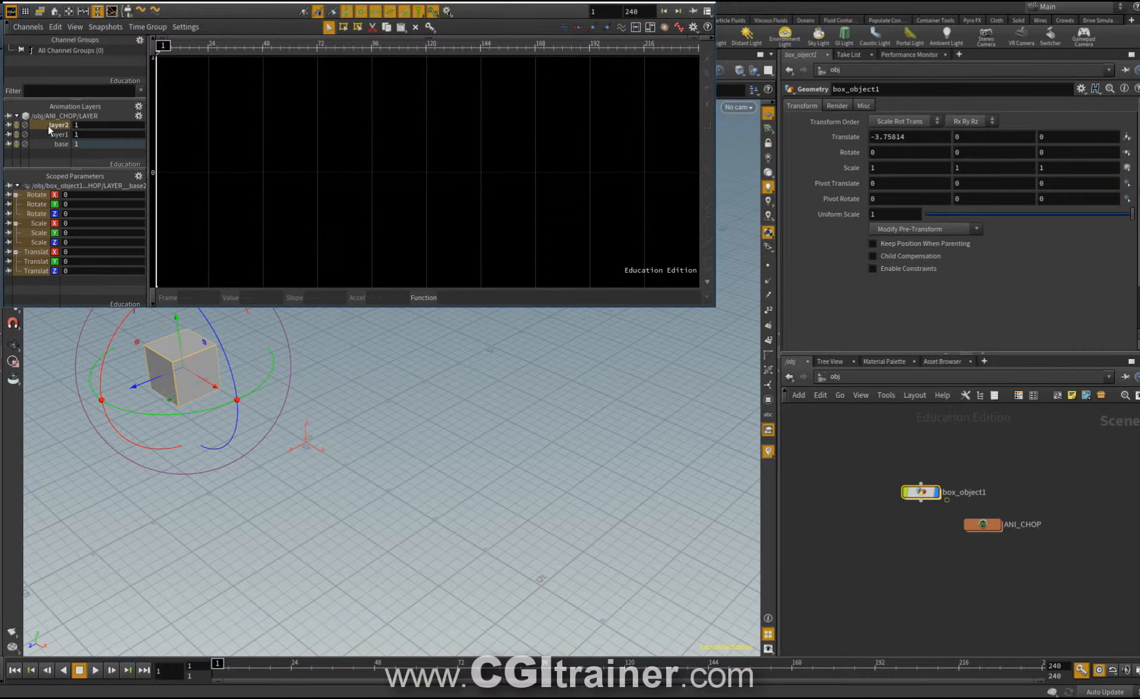
{"action": "left_click", "coordinate": [36, 264]}
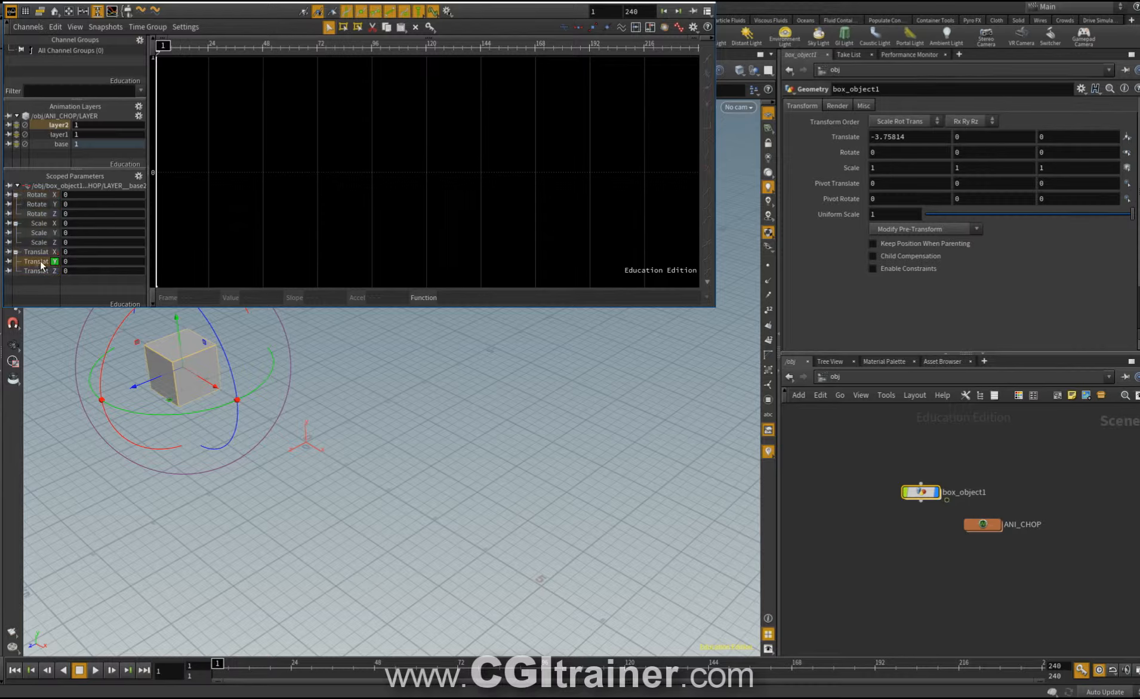
{"action": "left_click", "coordinate": [72, 262]}
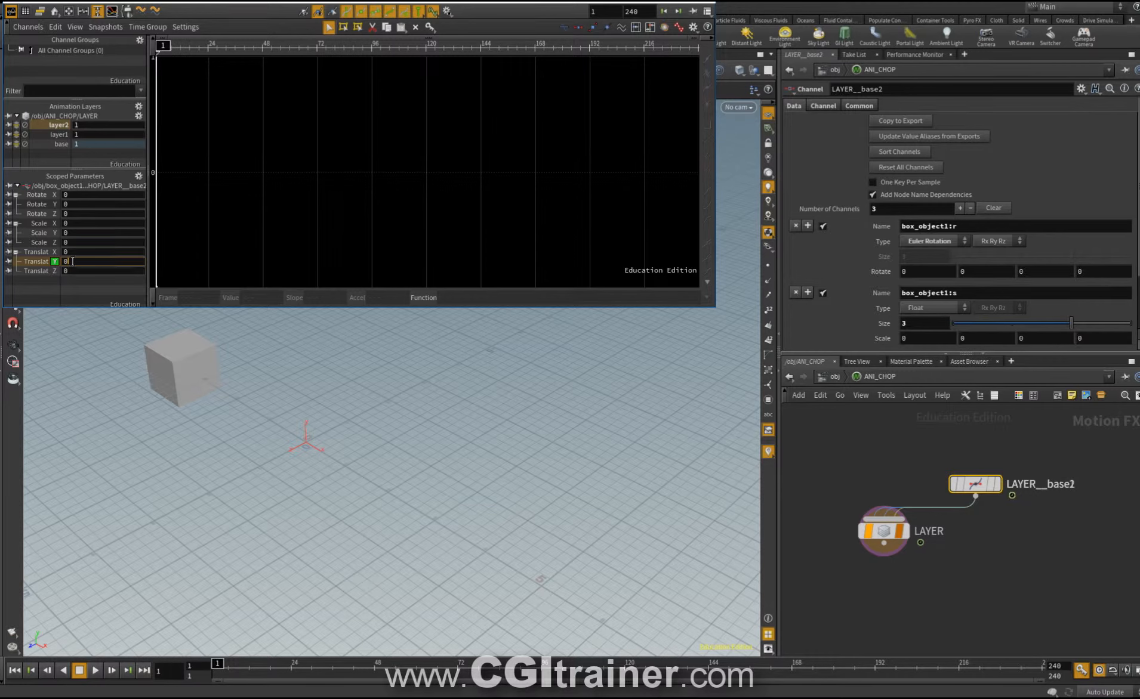
{"action": "right_click", "coordinate": [72, 261]}
{"action": "mouse_move", "coordinate": [137, 305]}
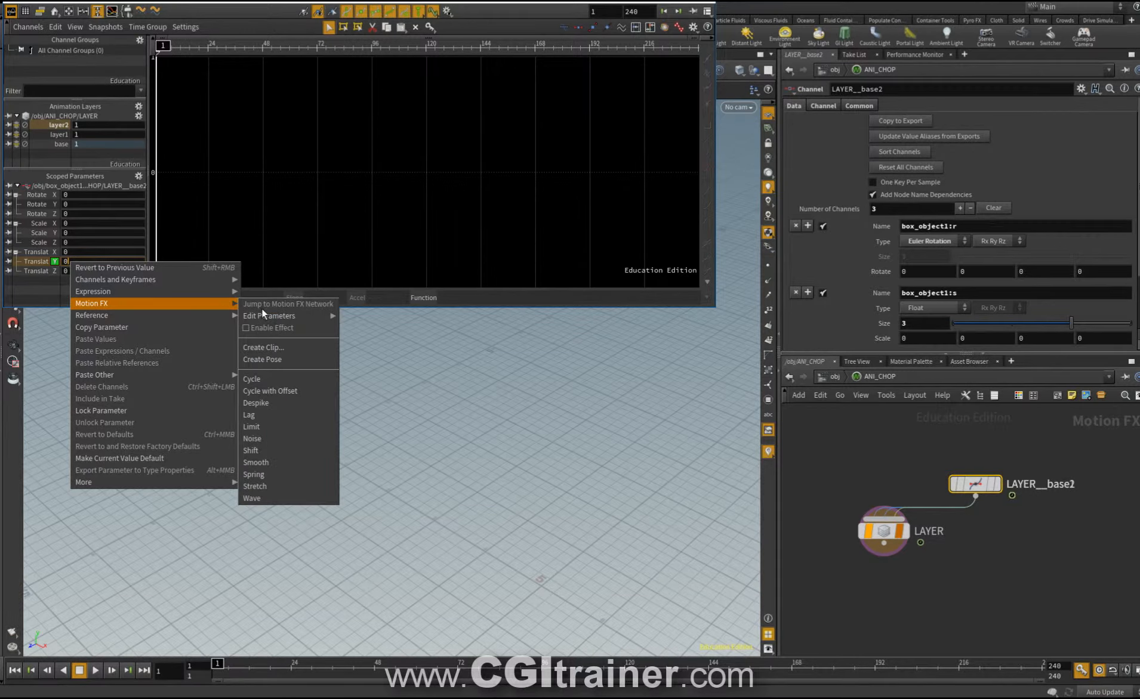
{"action": "left_click", "coordinate": [269, 499]}
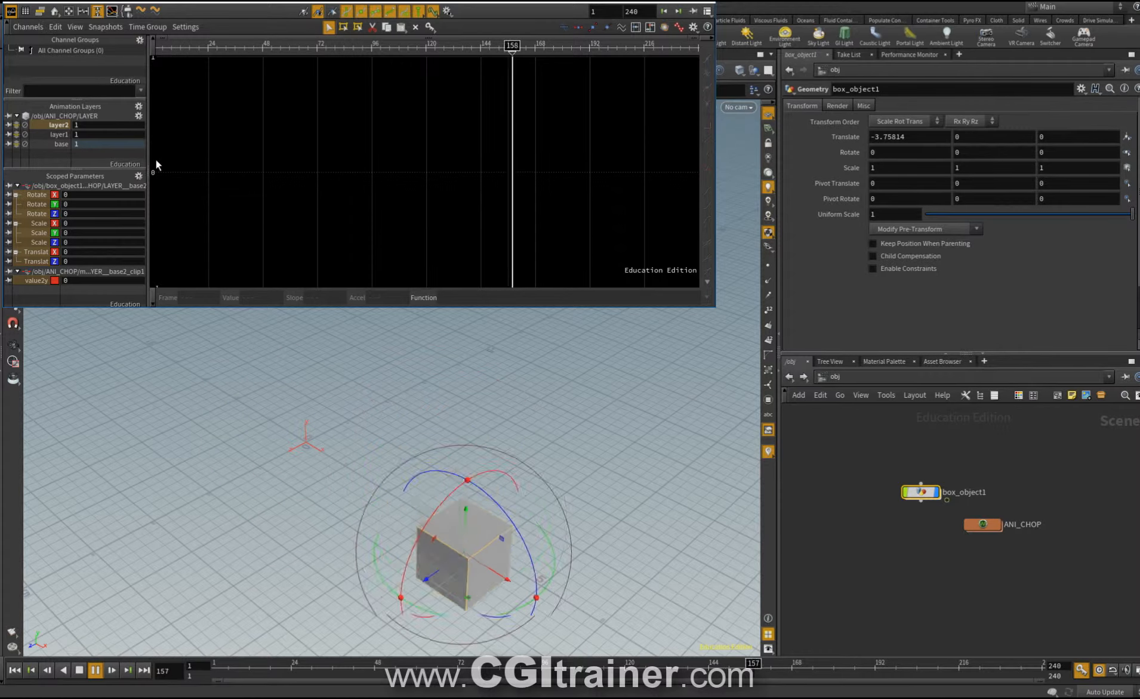
Rename layer2 in the layer mixer as WAVE FX
{"action": "left_click", "coordinate": [17, 116]}
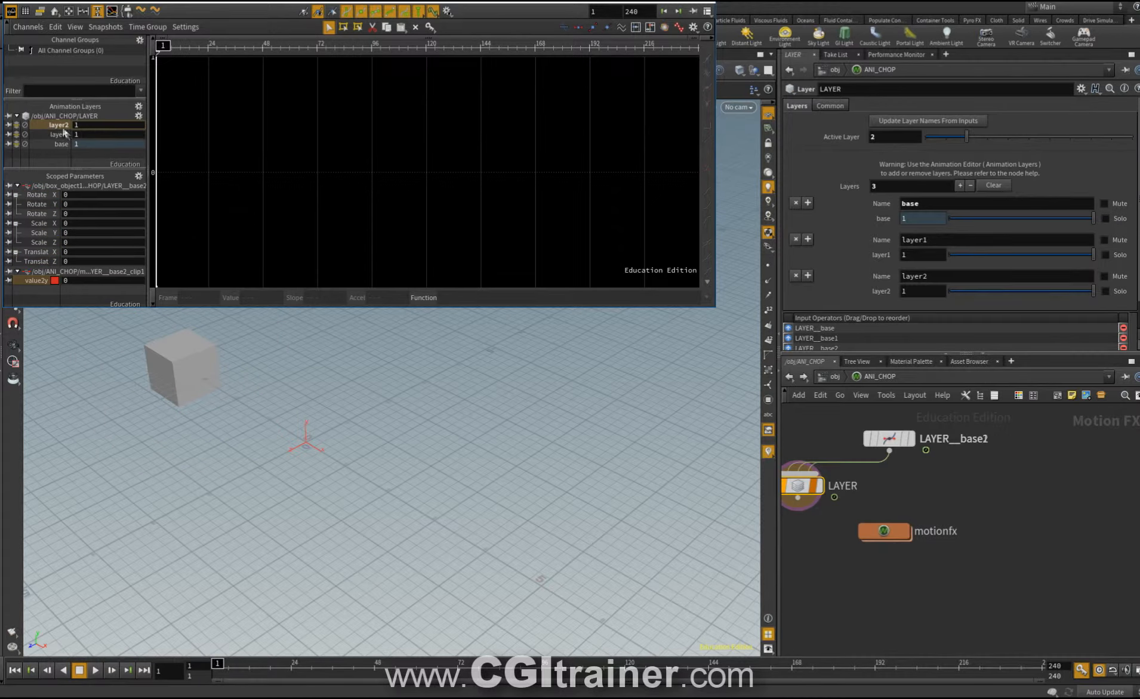
{"action": "right_click", "coordinate": [57, 125]}
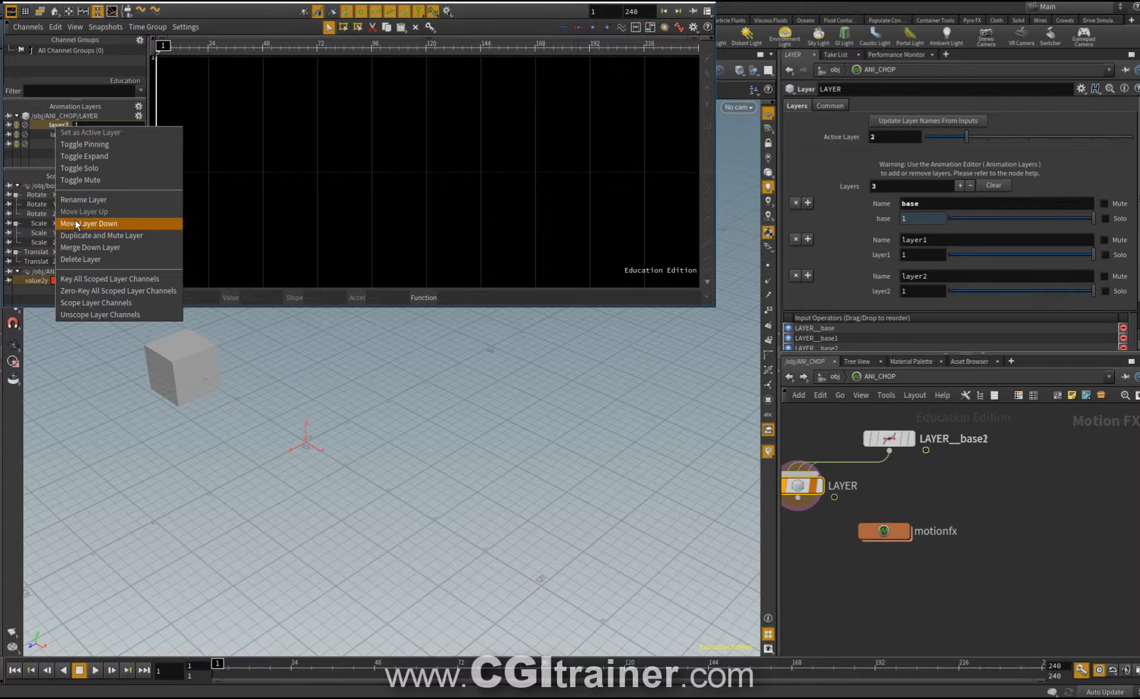
{"action": "left_click", "coordinate": [75, 200]}
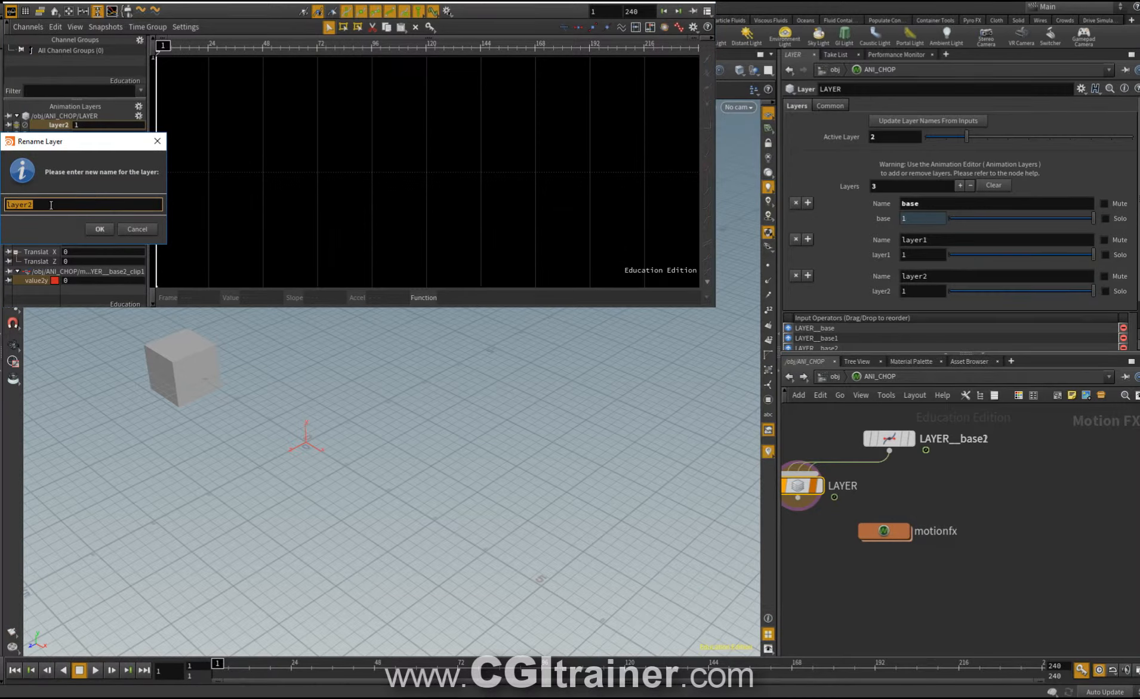
{"action": "type", "text": "WAVE FX"}
{"action": "left_click", "coordinate": [98, 230]}
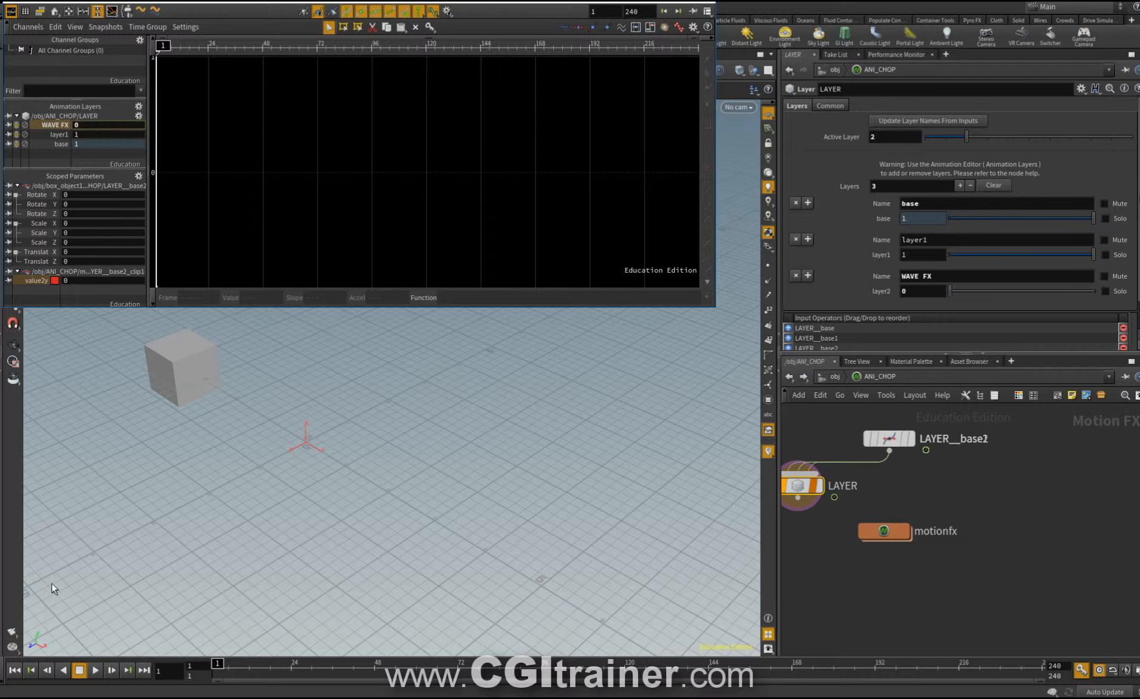
Play back the animation with the WAVE FX layer's weight at 0 and return to the first frame
{"action": "left_click", "coordinate": [95, 670]}
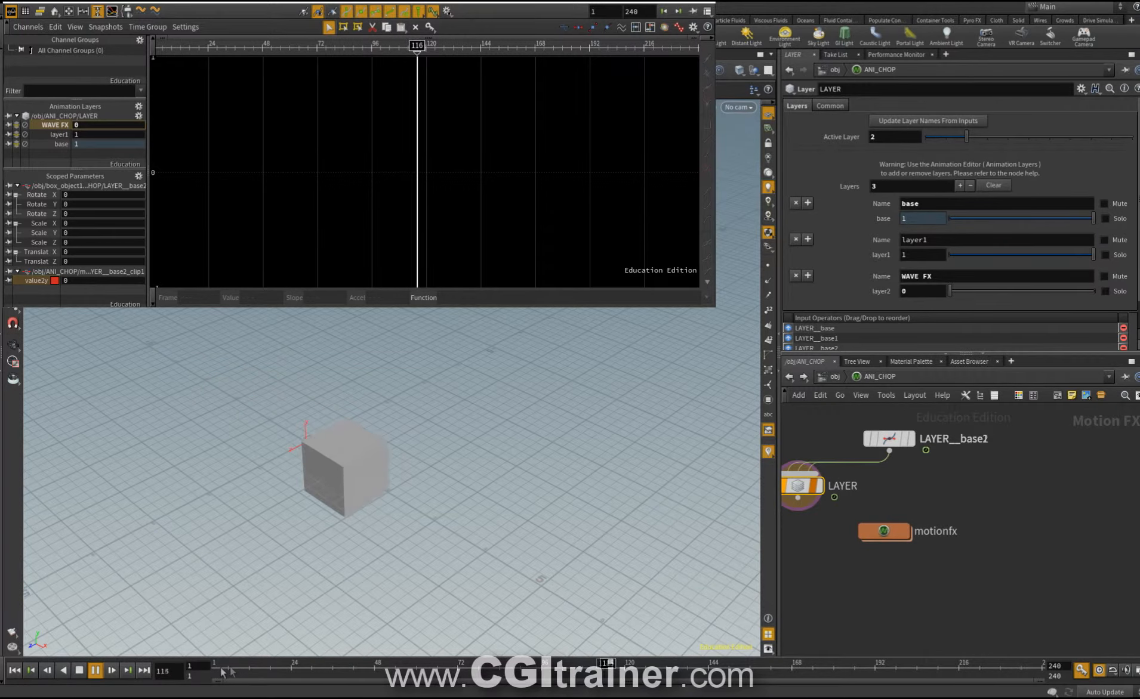
{"action": "left_click", "coordinate": [14, 670]}
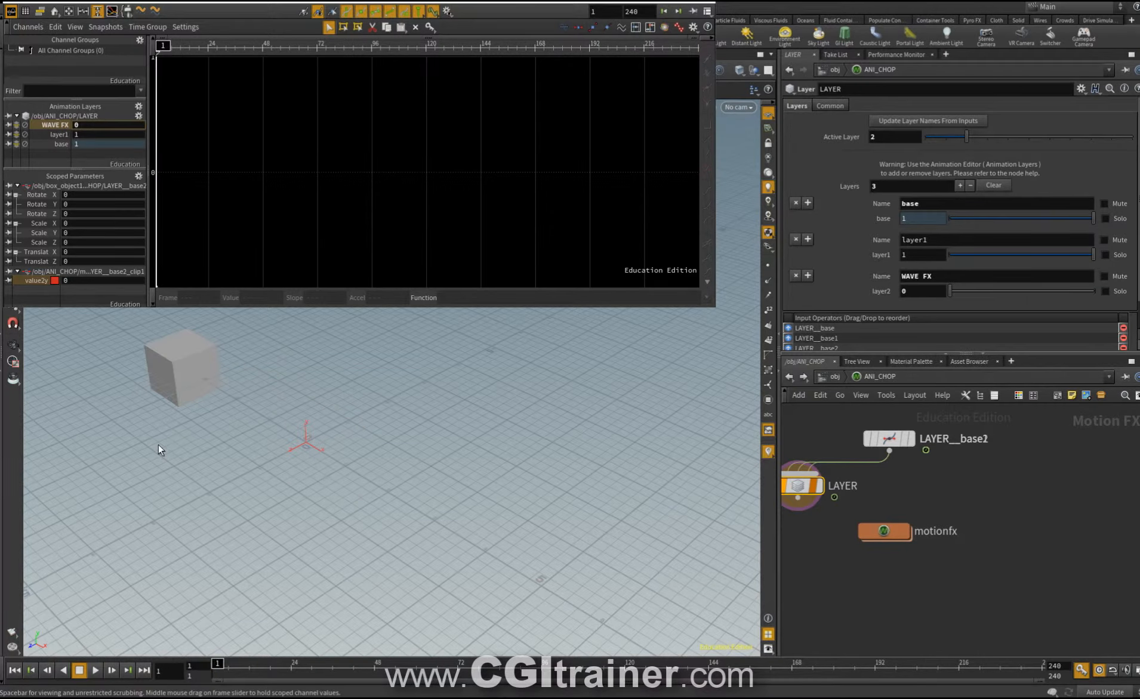
Keyframe the WAVE FX layer's weight at 0 on frame 1 and at 0.5 on frame 111
{"action": "left_click", "coordinate": [82, 124]}
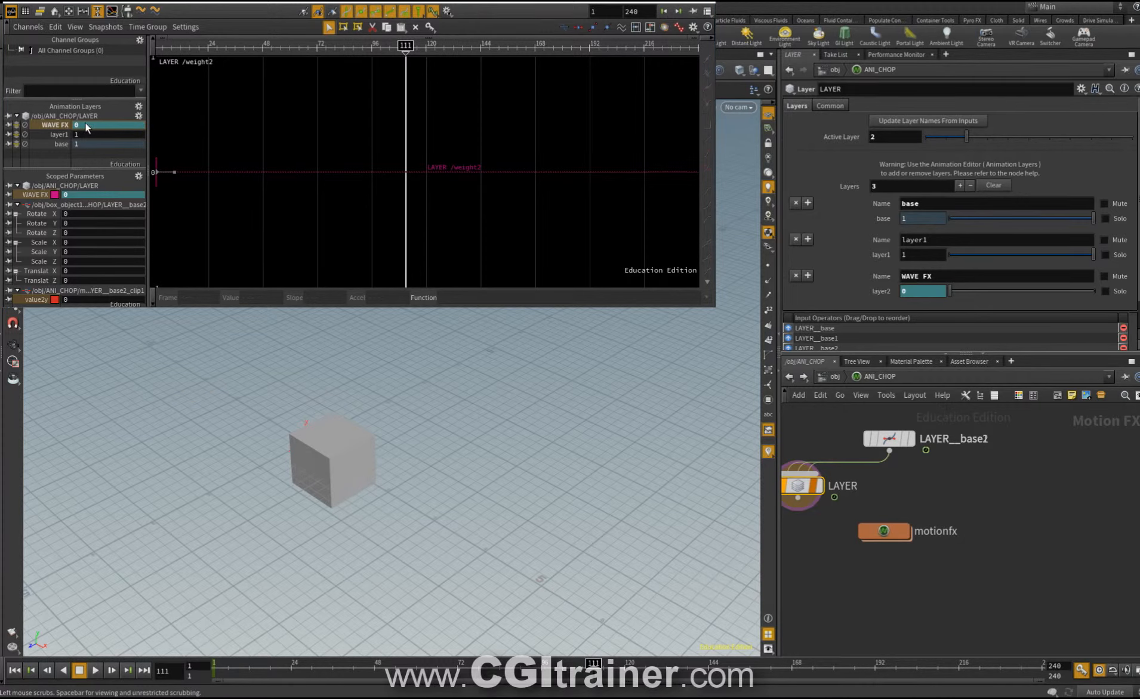
{"action": "left_click", "coordinate": [85, 124]}
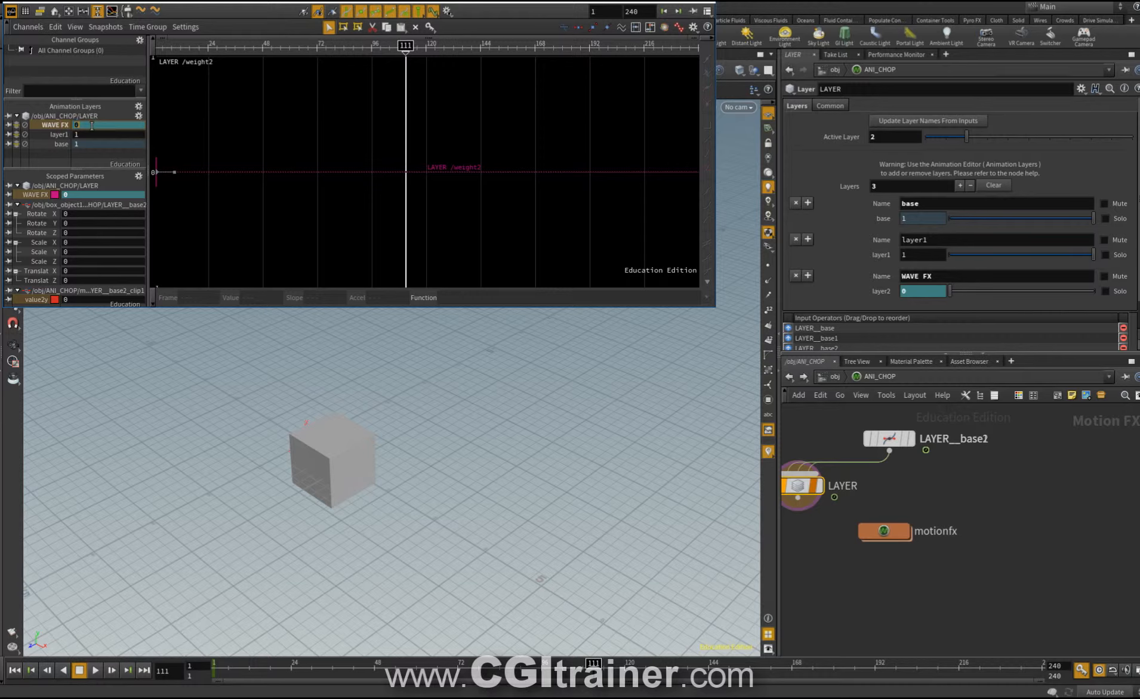
{"action": "type", "text": "0.5"}
{"action": "key", "text": "Return"}
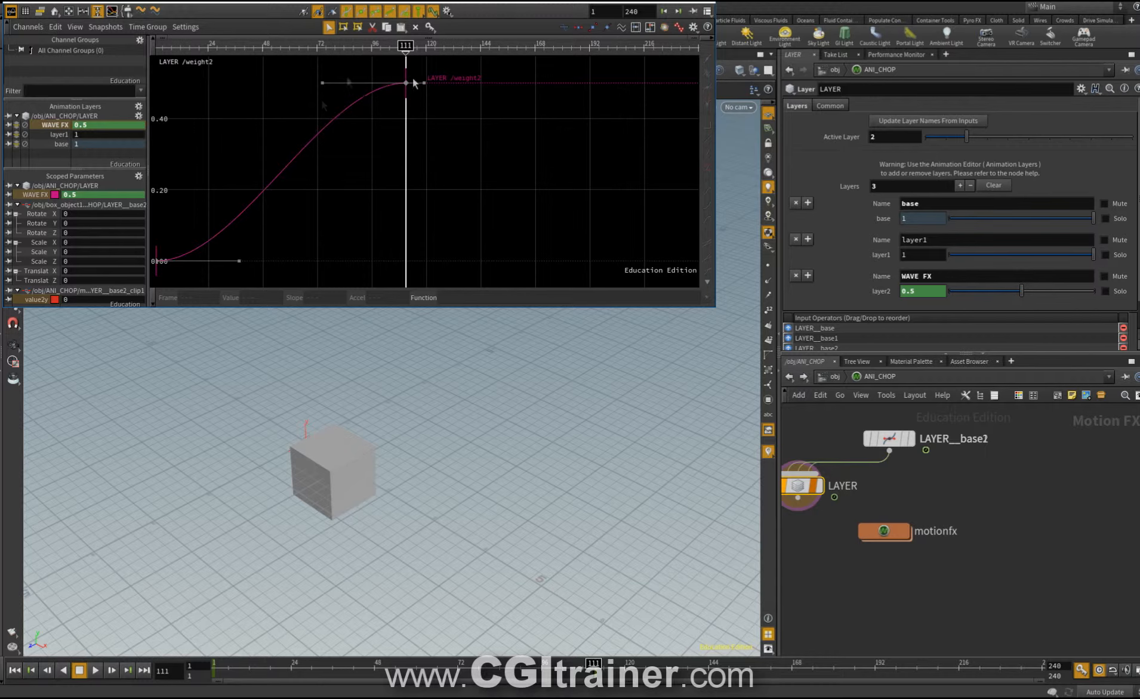
Keyframe the WAVE FX layer's weight at 1 on frame 240, fit the whole curve in the graph, and play the animation
{"action": "left_click", "coordinate": [144, 670]}
{"action": "key", "text": "h"}
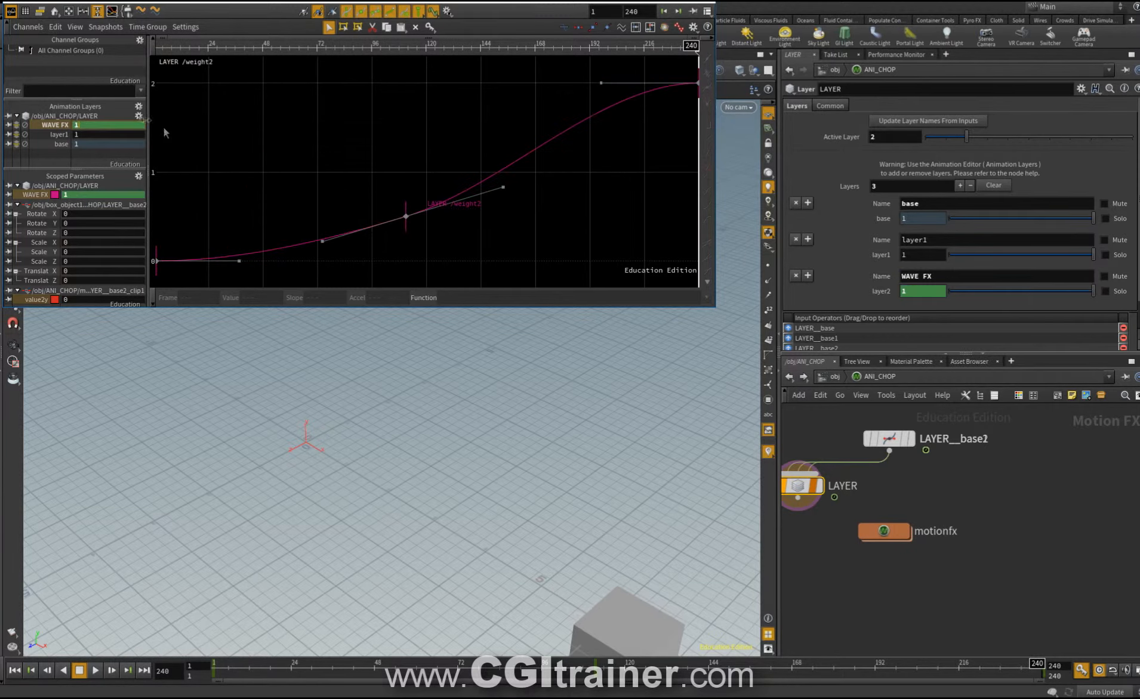
{"action": "left_click", "coordinate": [95, 671]}
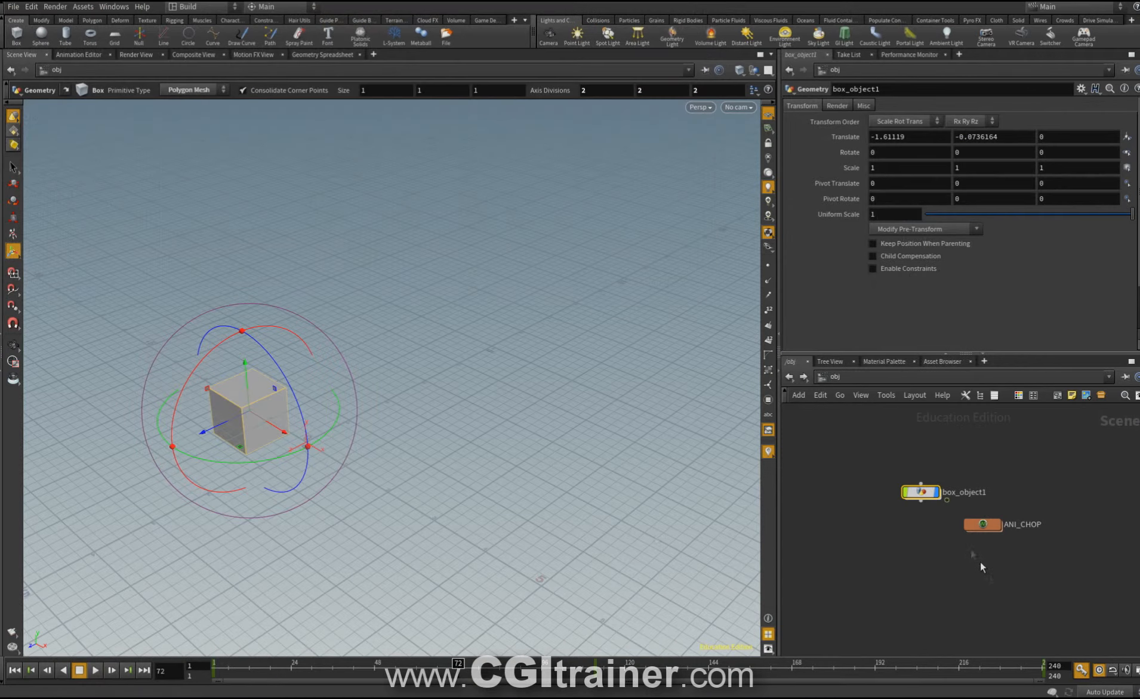
Open the ANI_CHOP network and play the animation with the WAVE FX layer soloed, restoring the full layer mix after the check
{"action": "double_click", "coordinate": [986, 524]}
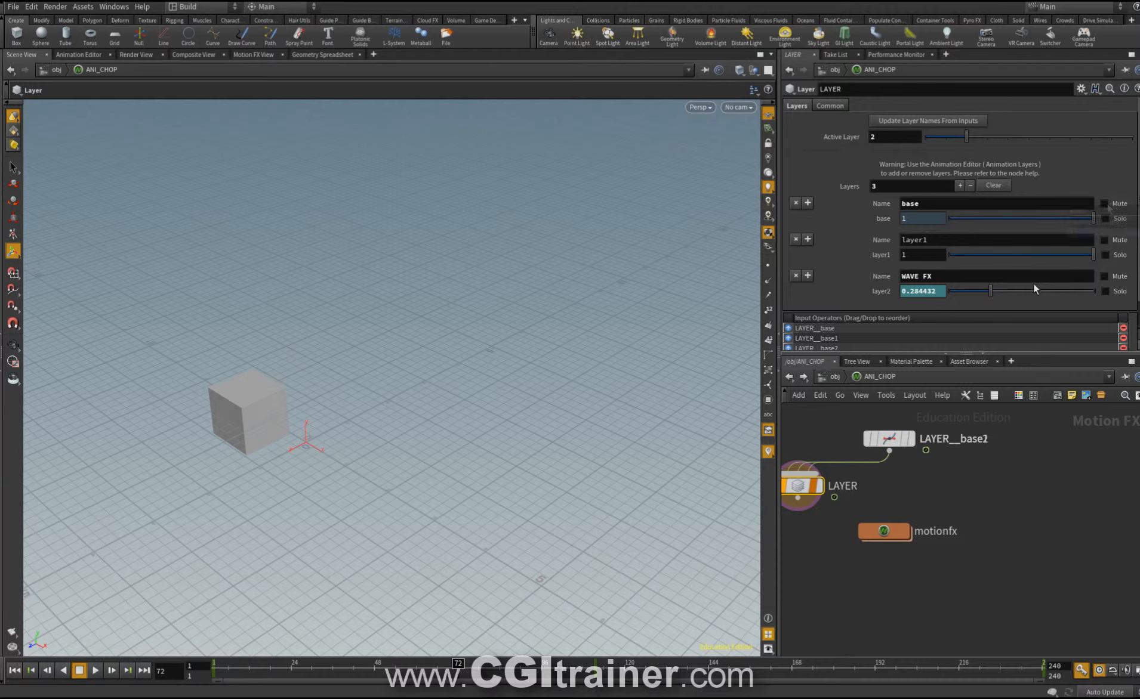
{"action": "left_click", "coordinate": [97, 670]}
{"action": "left_click", "coordinate": [1105, 291]}
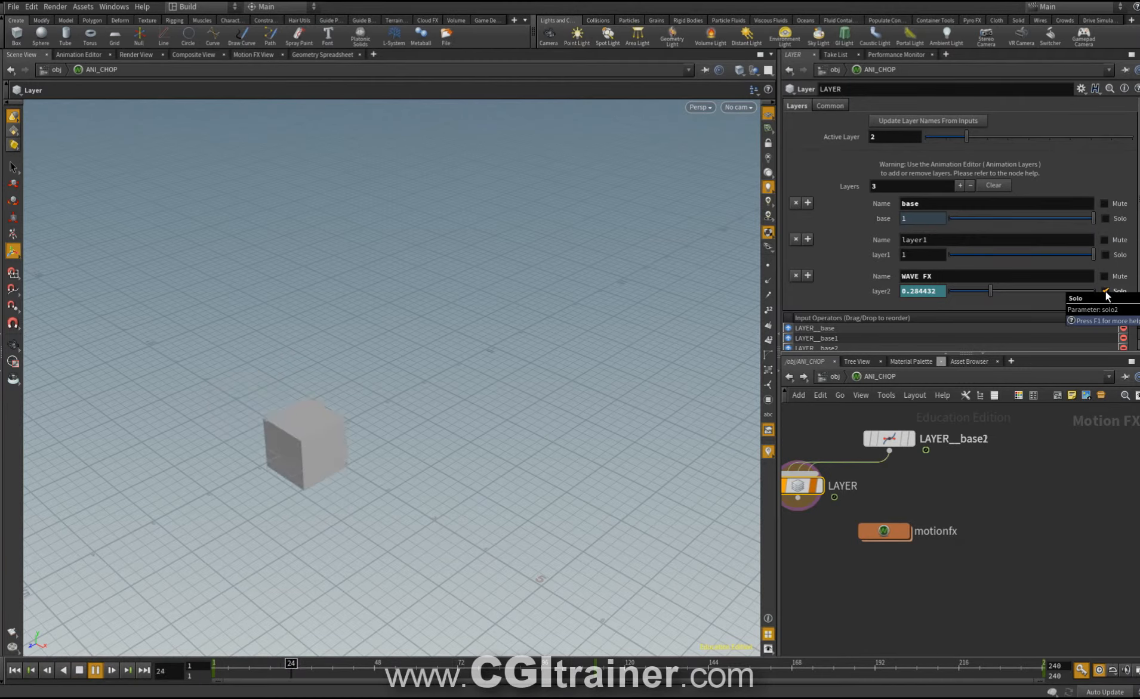
{"action": "left_click", "coordinate": [1105, 291]}
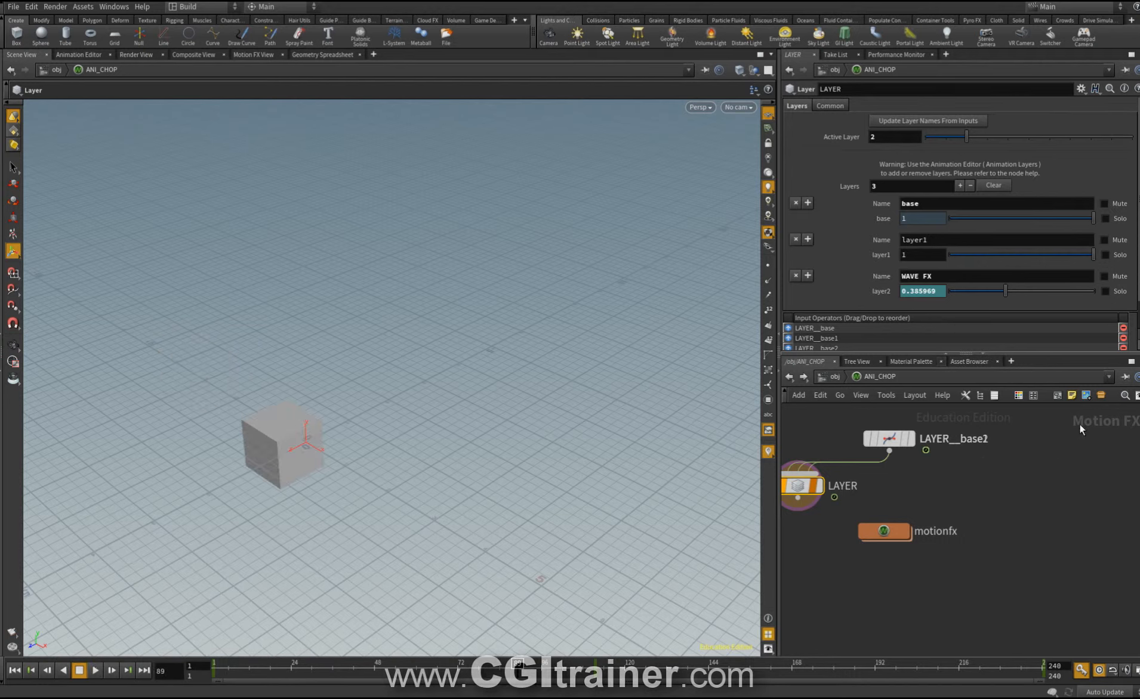
Open the motionfx network inside ANI_CHOP and display the wave1 node's waveform parameters
{"action": "left_click_drag", "start_coordinate": [883, 540], "coordinate": [966, 527]}
{"action": "double_click", "coordinate": [964, 527]}
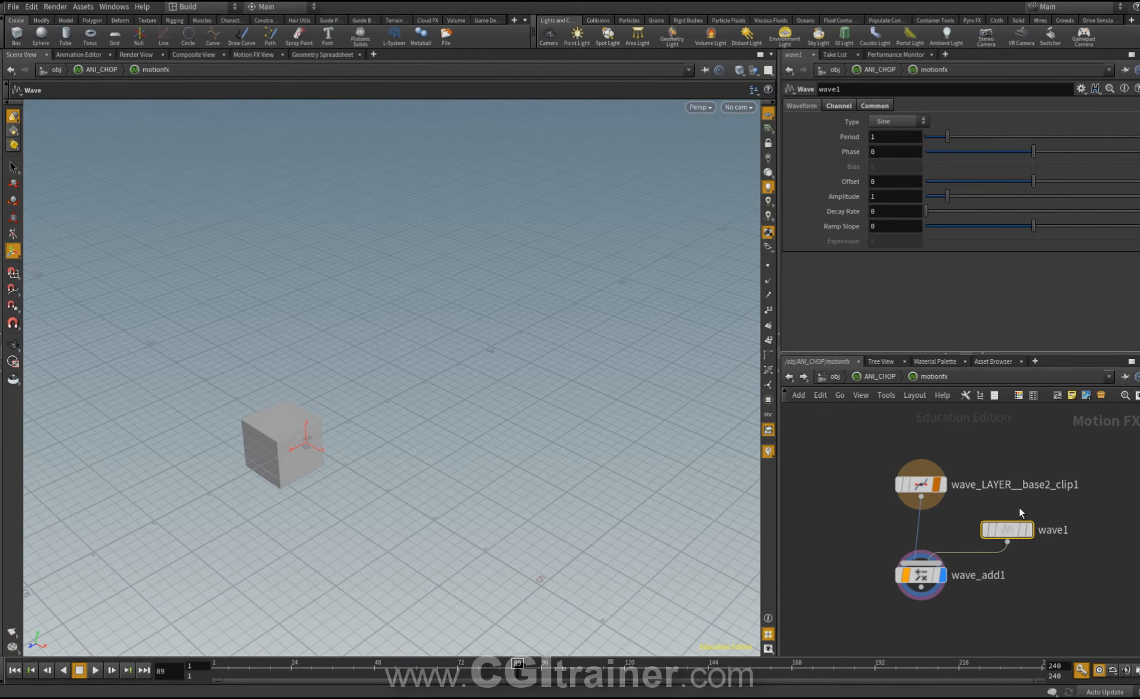